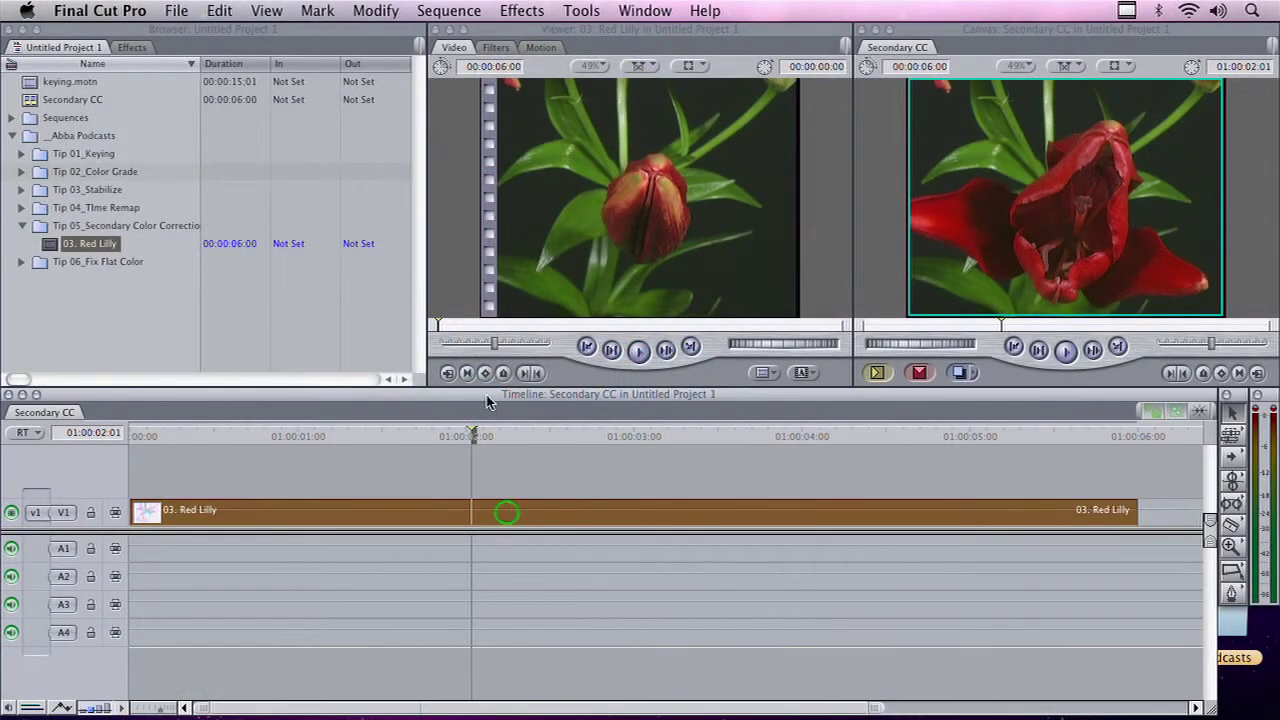
- Apply the Color Corrector 3-way filter to the 03. Red Lilly clip from the Effects menu
left_click(521, 10)
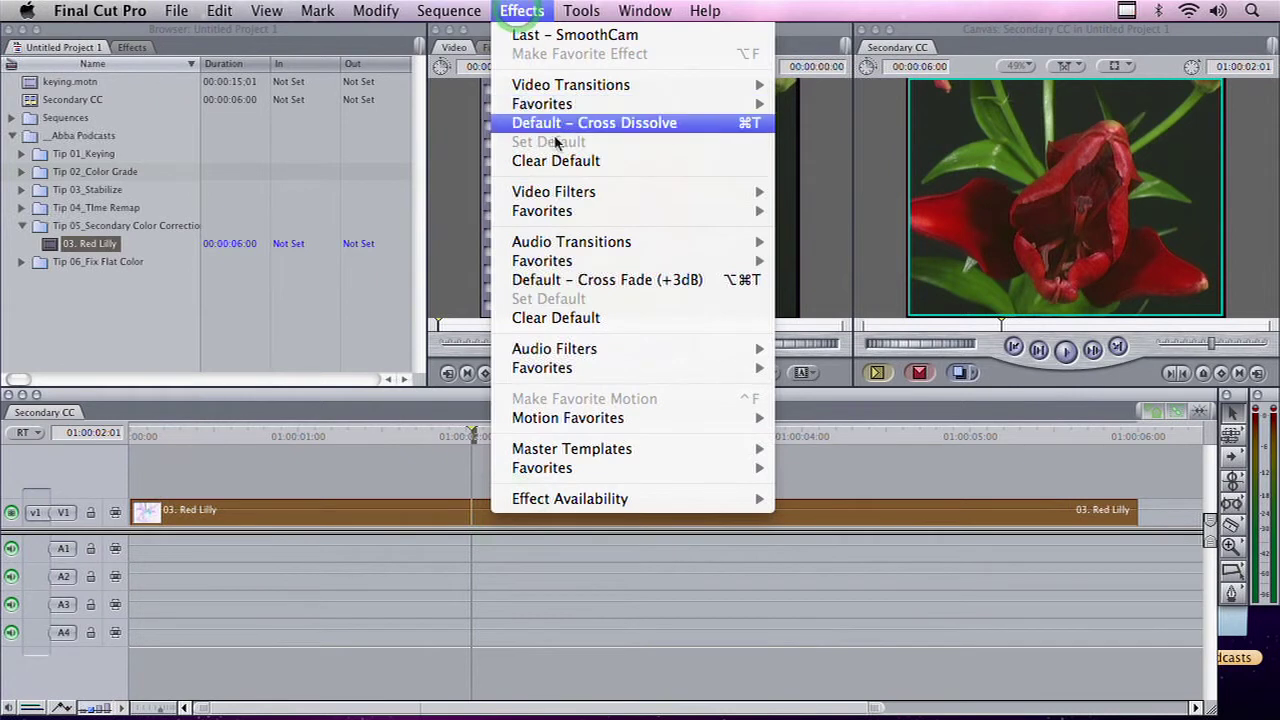
mouse_move(567, 191)
mouse_move(840, 288)
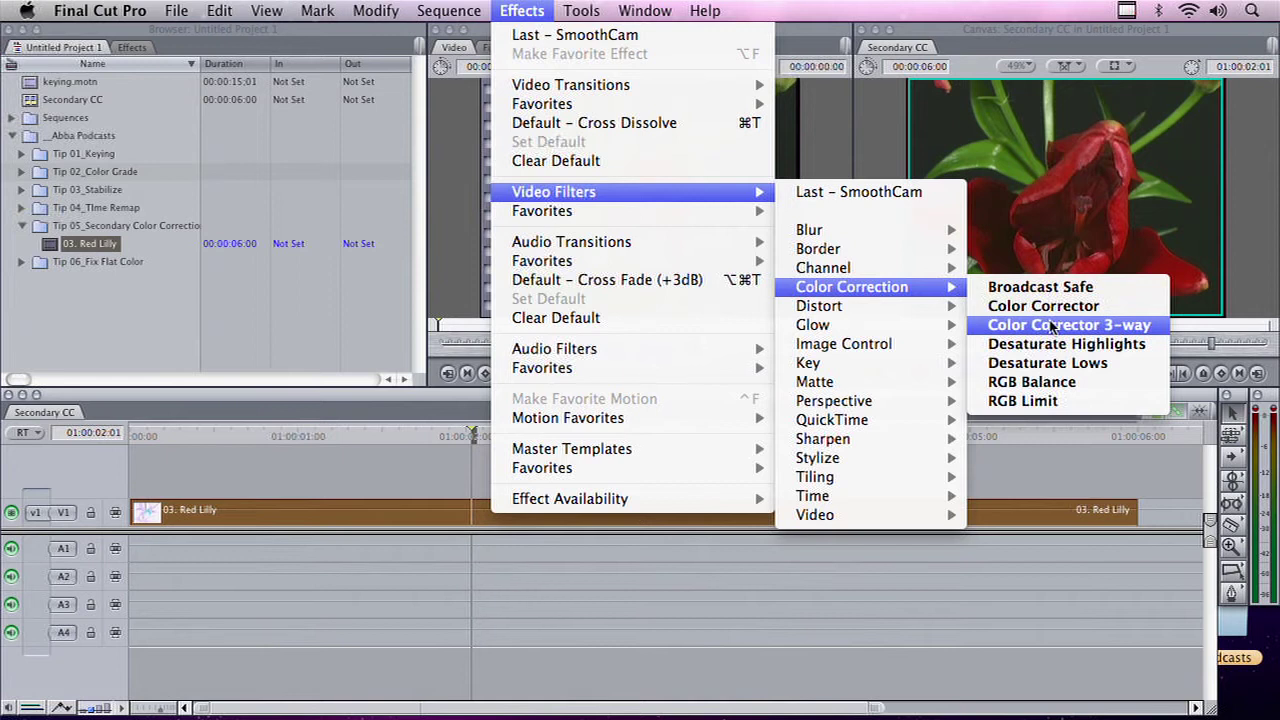
left_click(1050, 326)
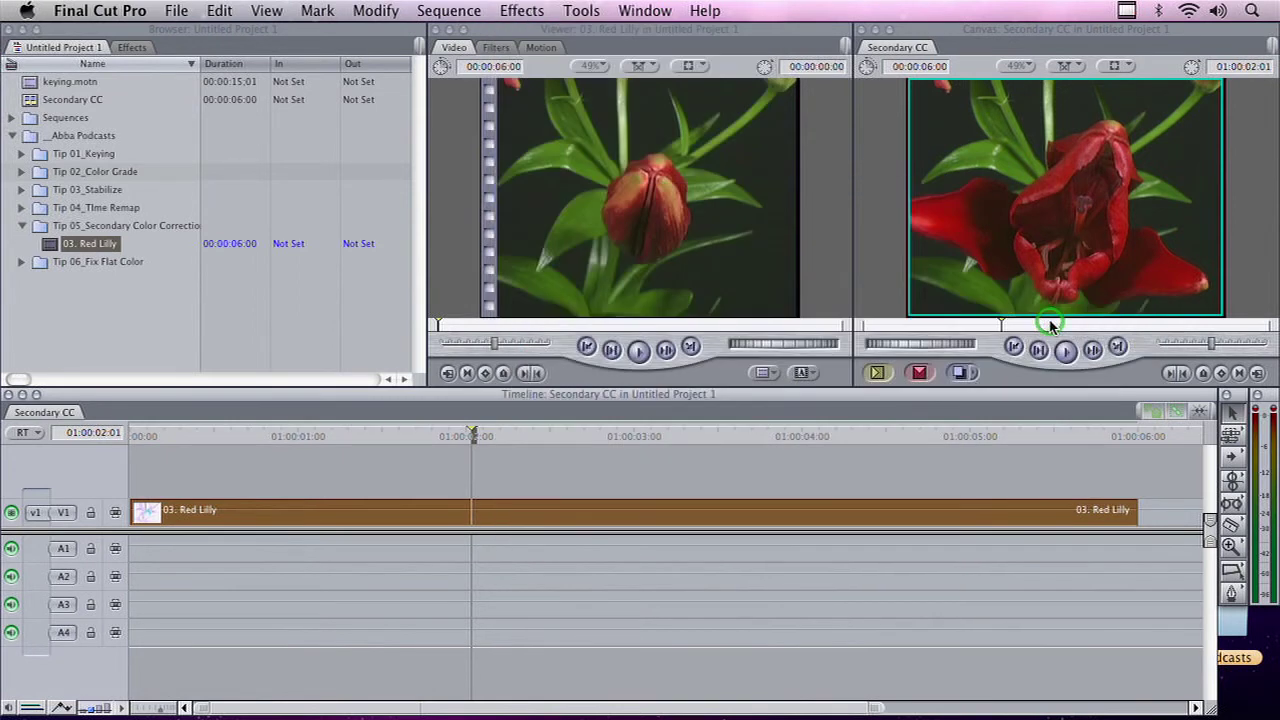
- Show the Red Lilly clip's Color Corrector 3-way tab in the Viewer with the Two Up window layout
double_click(594, 512)
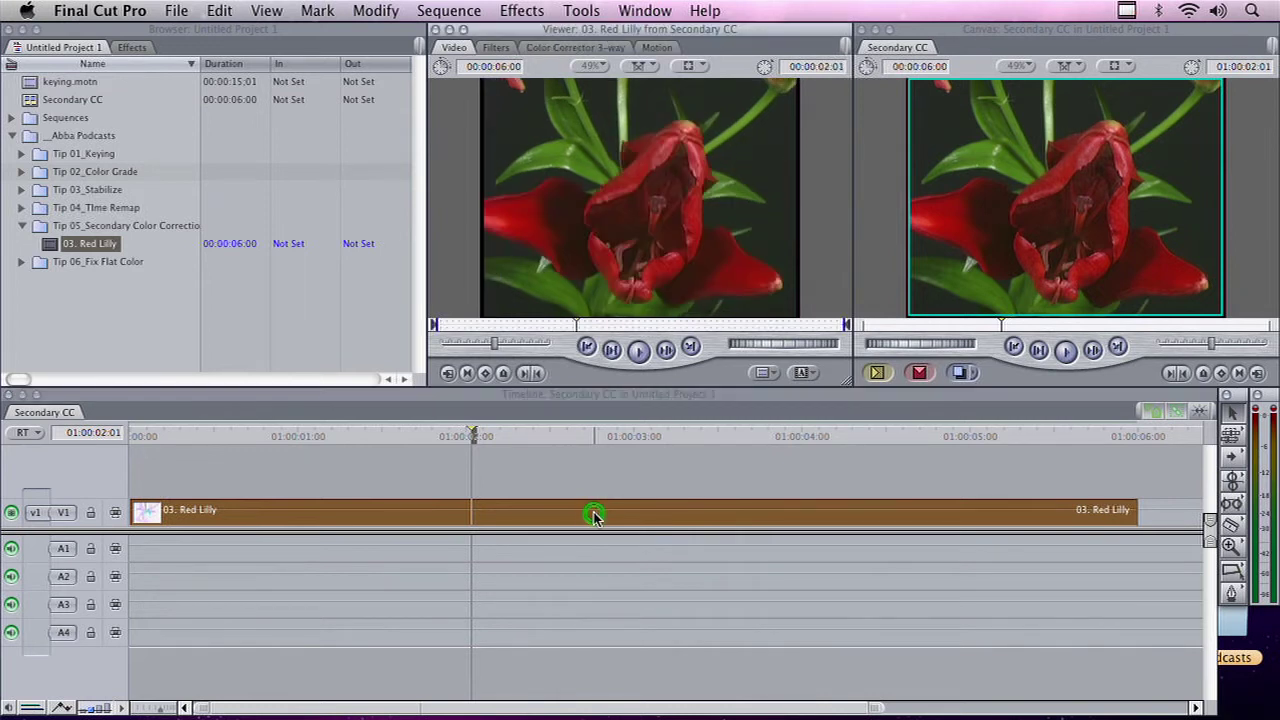
left_click(575, 48)
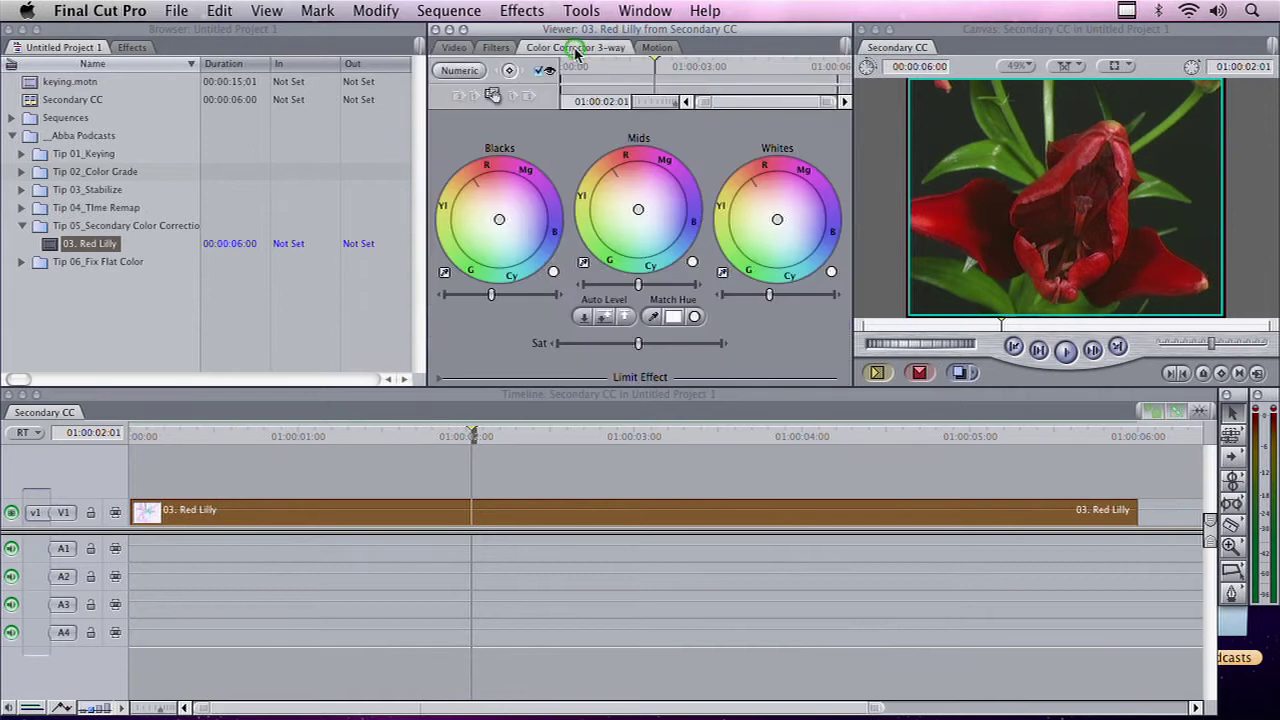
left_click(645, 10)
mouse_move(680, 73)
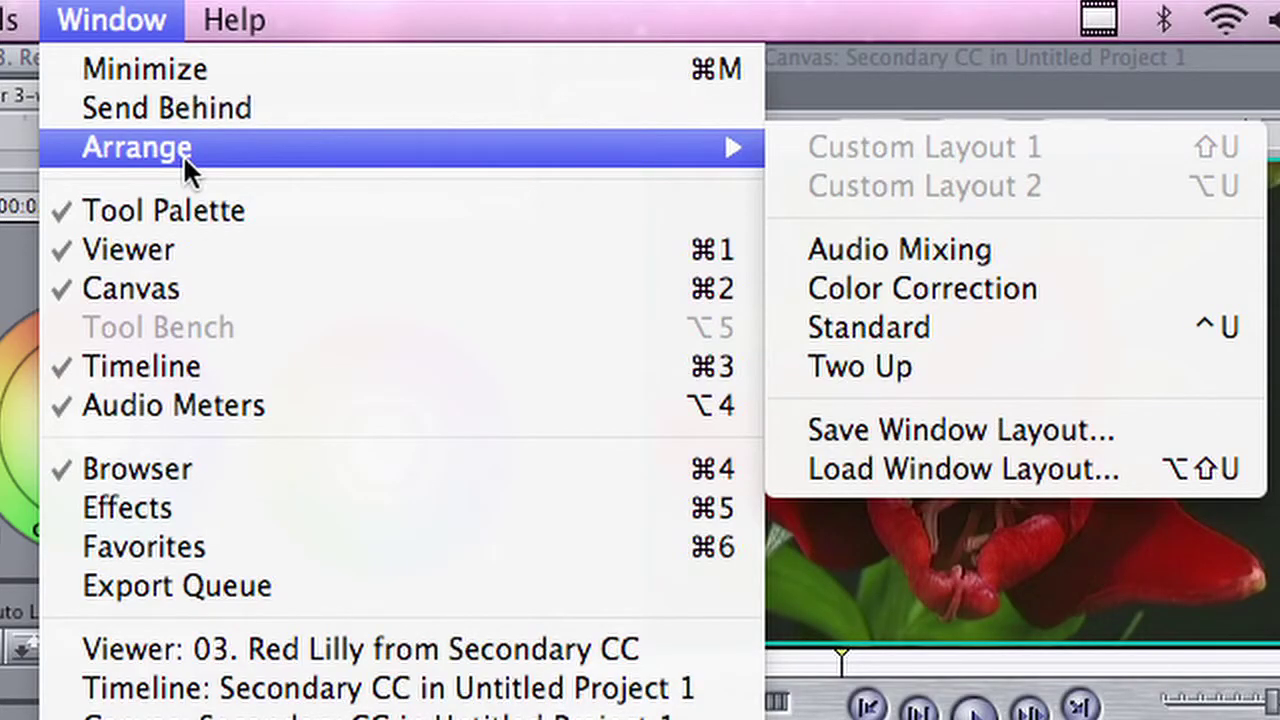
left_click(822, 367)
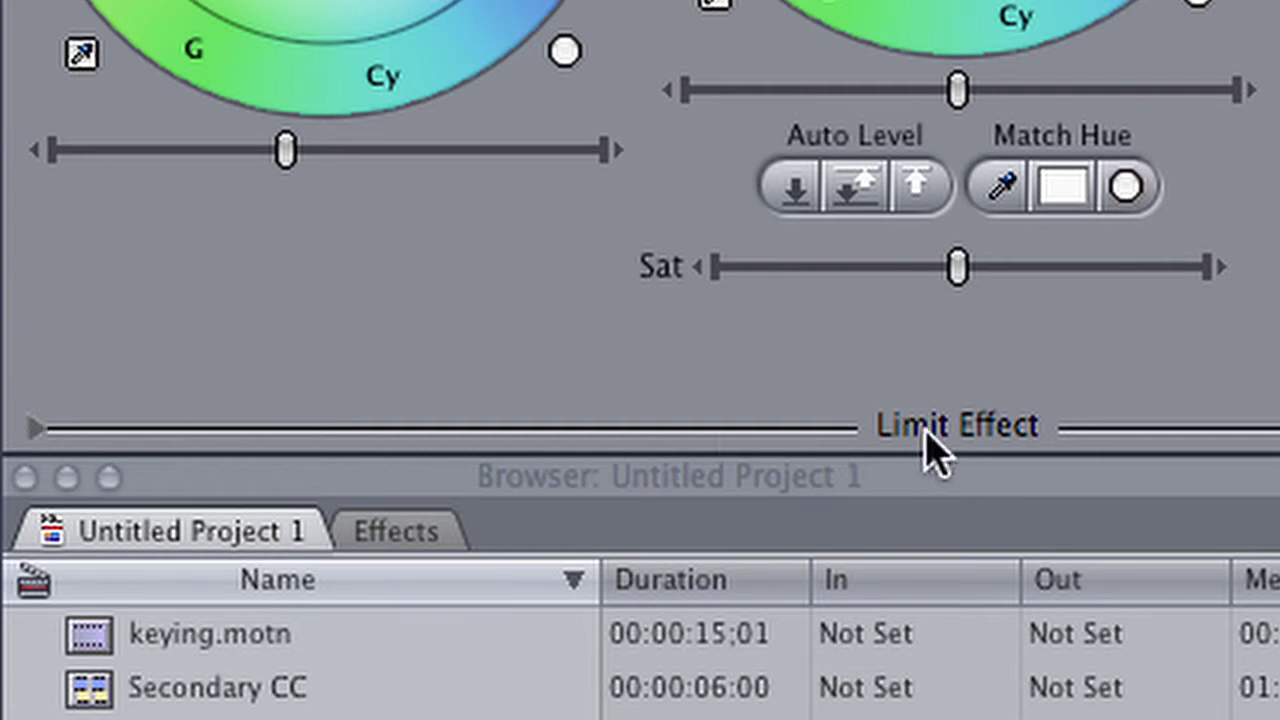
- Expand the Limit Effect section at the bottom of the Color Corrector 3-way tab
left_click(35, 428)
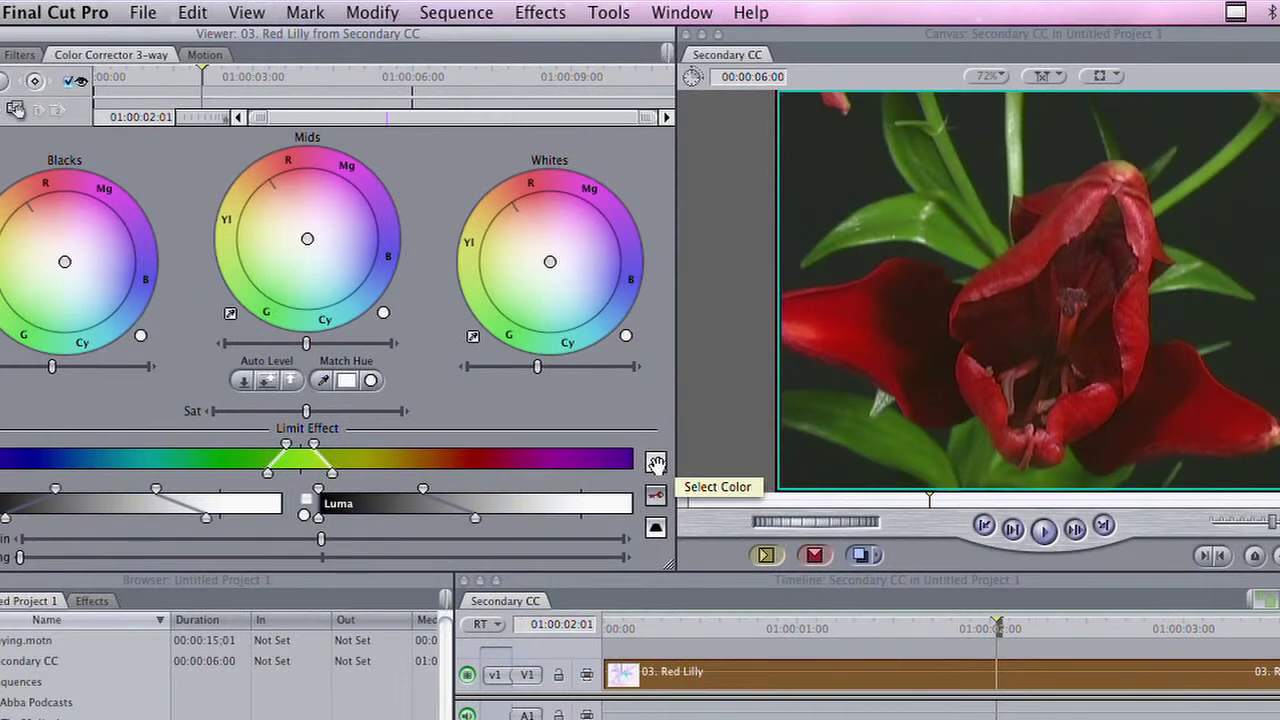
- Sample a red petal as the key colour, lower Sat, and widen the red hue range
left_click(655, 462)
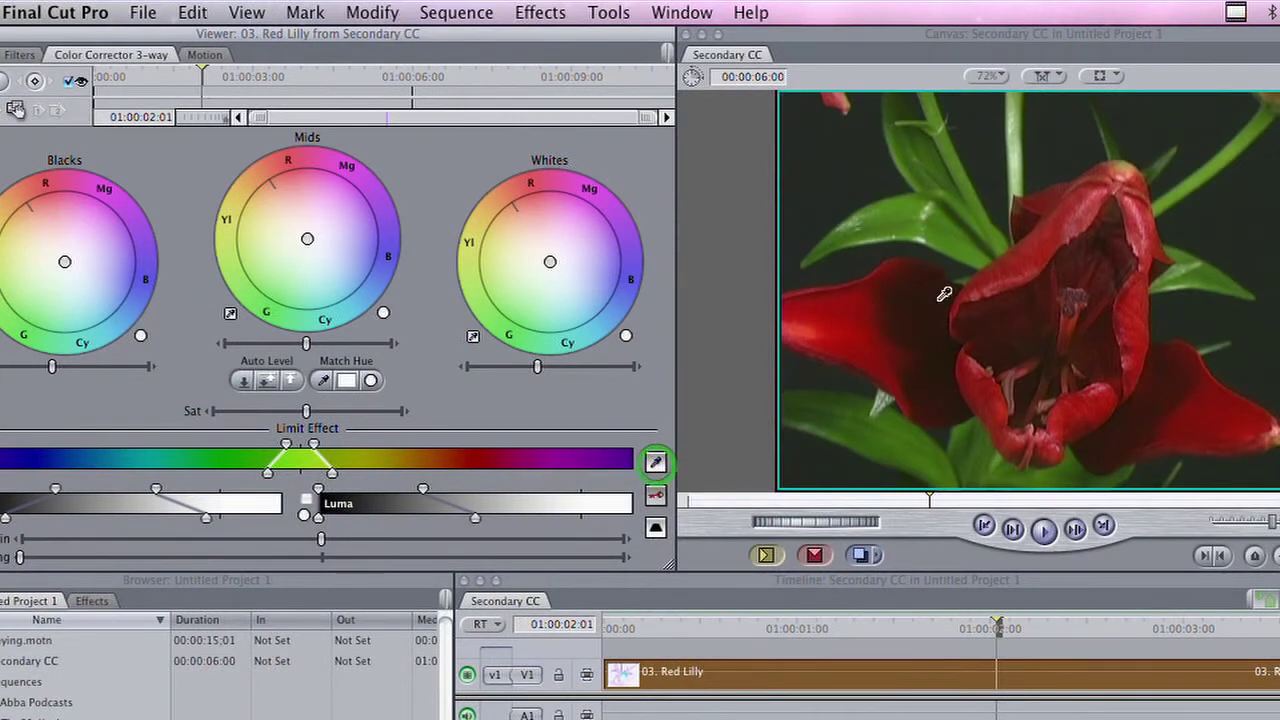
left_click(1036, 250)
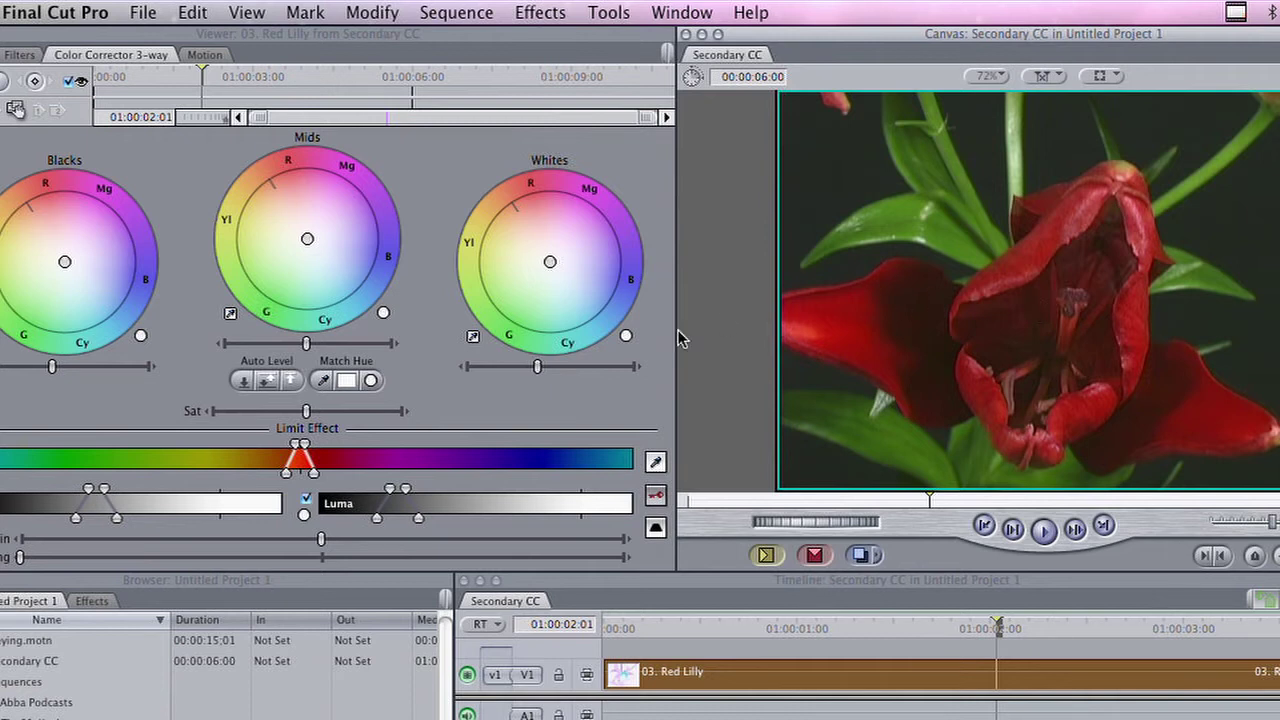
left_click(304, 412)
left_click_drag(304, 412, 211, 411)
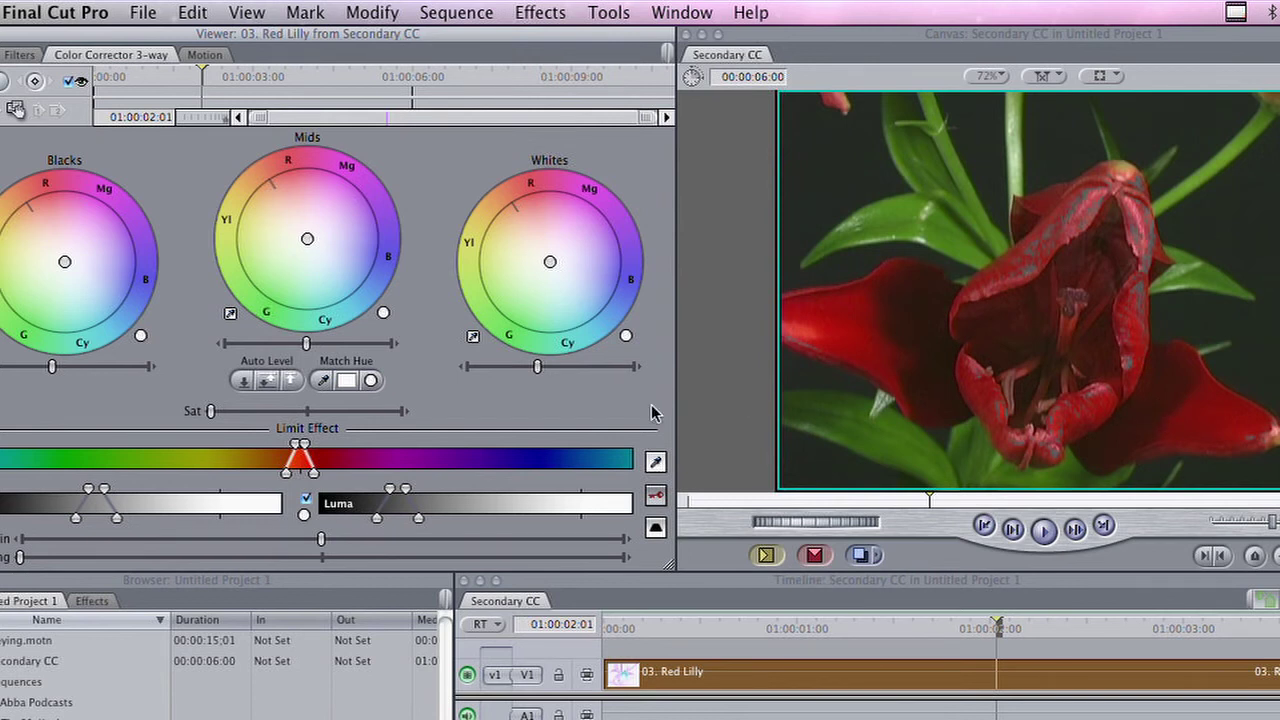
left_click_drag(305, 452, 300, 416)
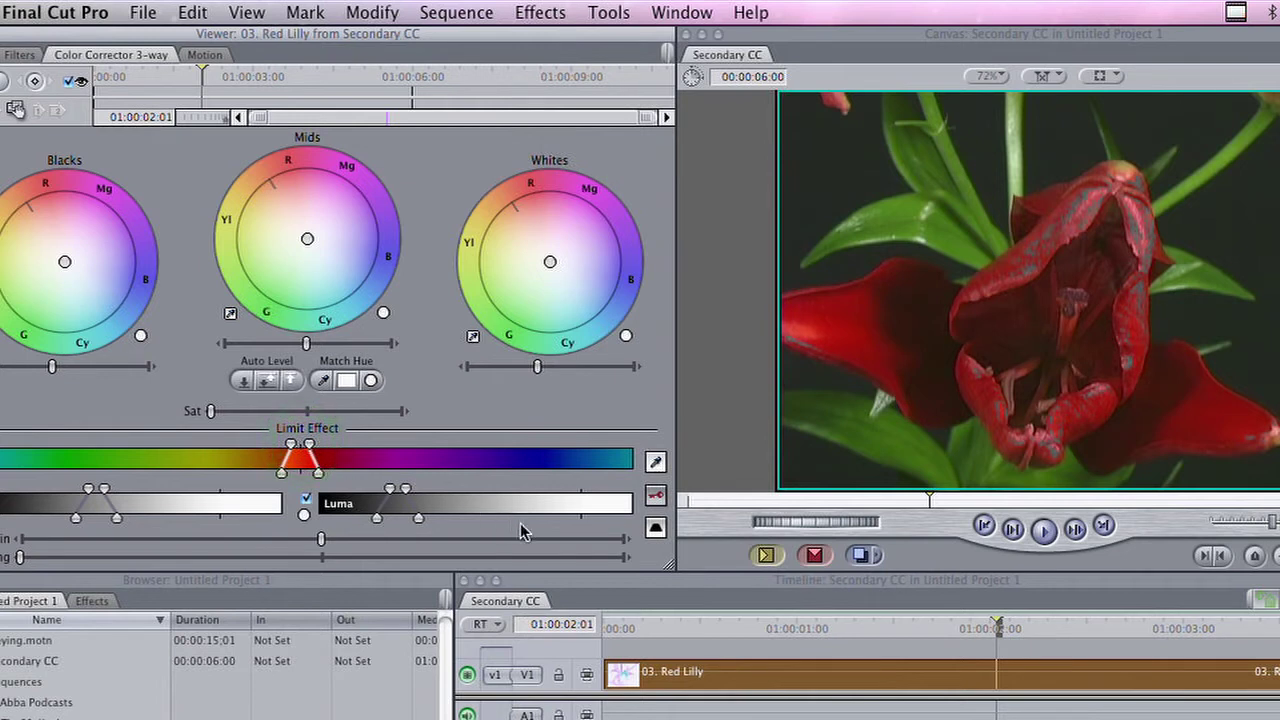
- Preview the keyed area and add the darker left and upper petal colours to the selection
left_click(655, 462)
left_click(849, 325)
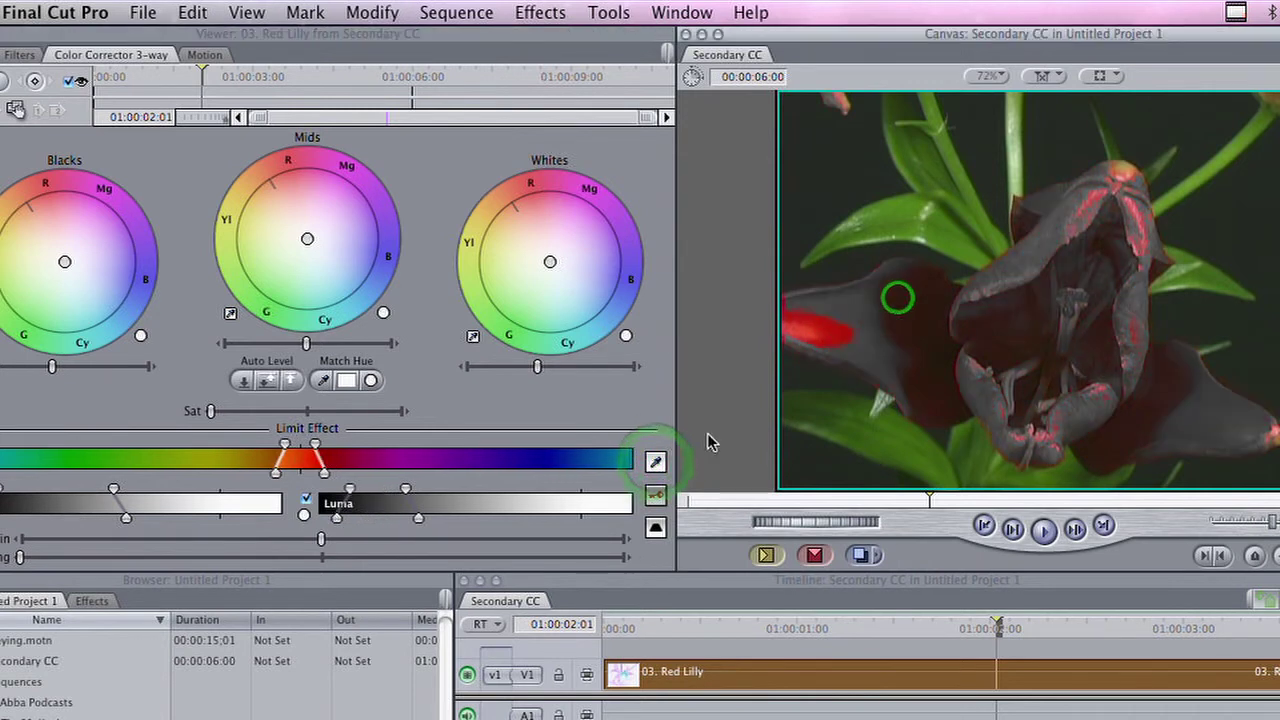
left_click(655, 462)
left_click(813, 334)
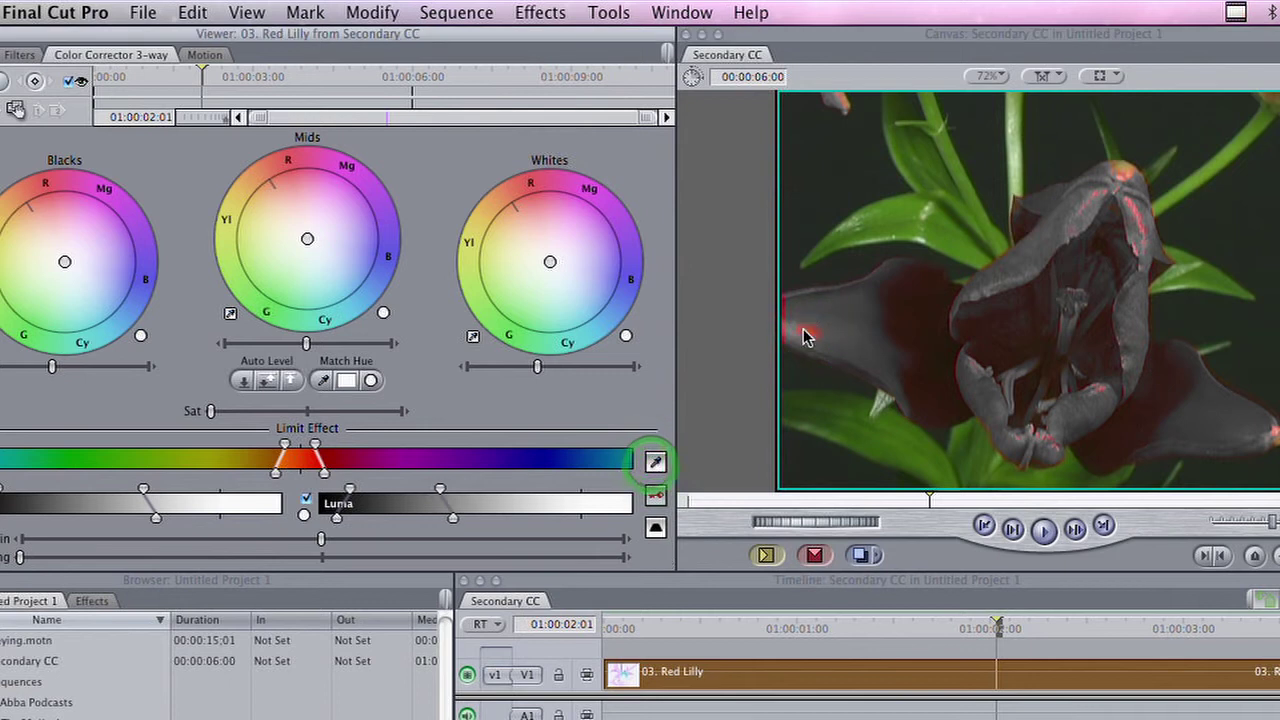
left_click(802, 333)
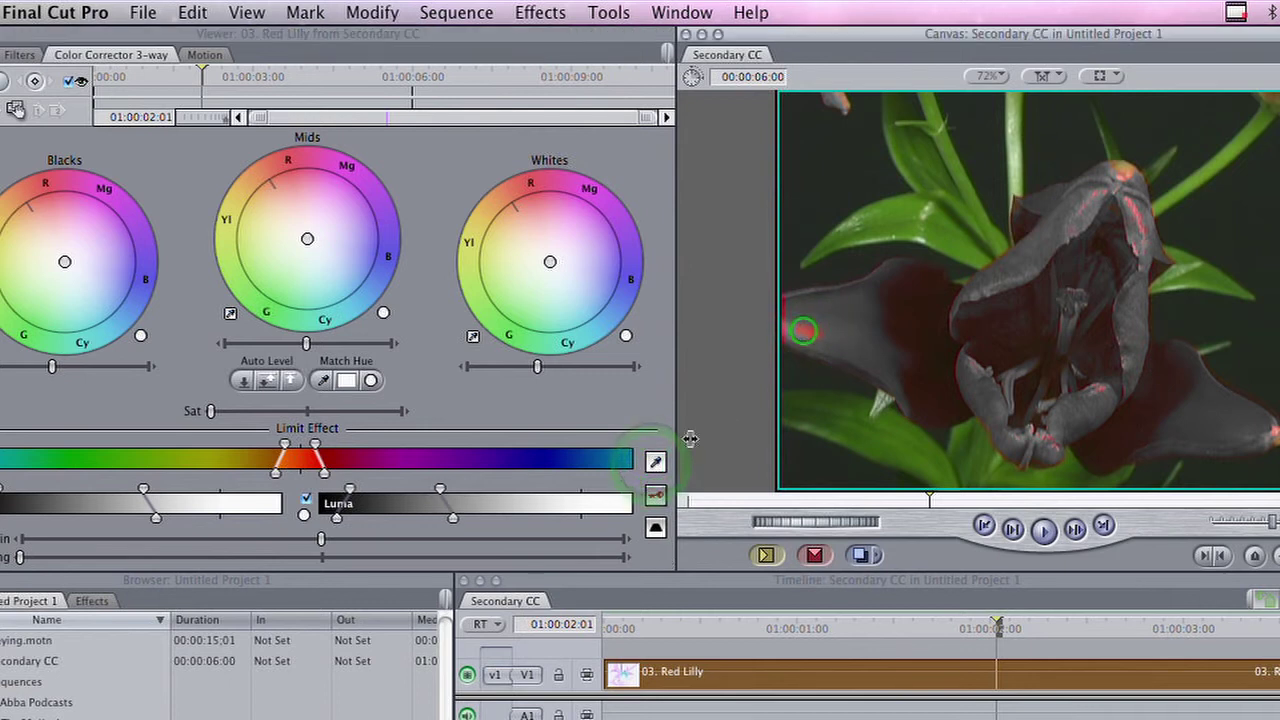
left_click(1133, 200)
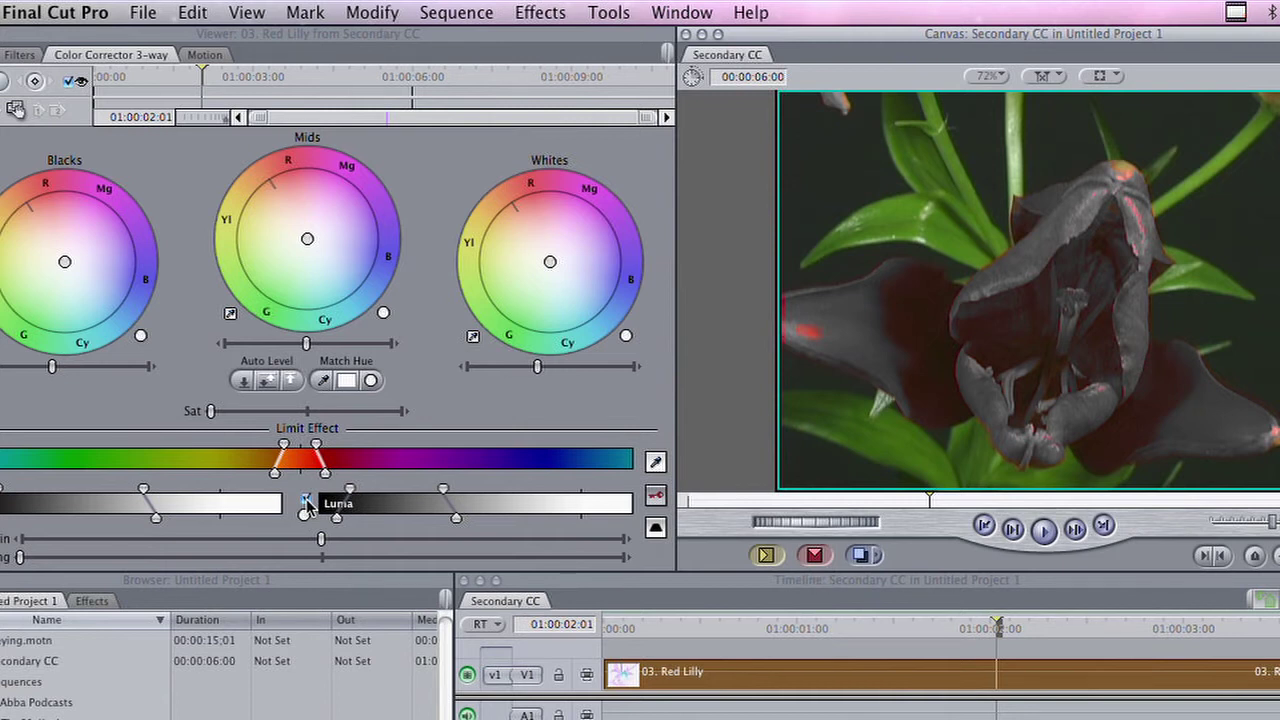
- Switch off the Luma and Sat qualifiers so the limit uses the red hue range only
left_click(307, 503)
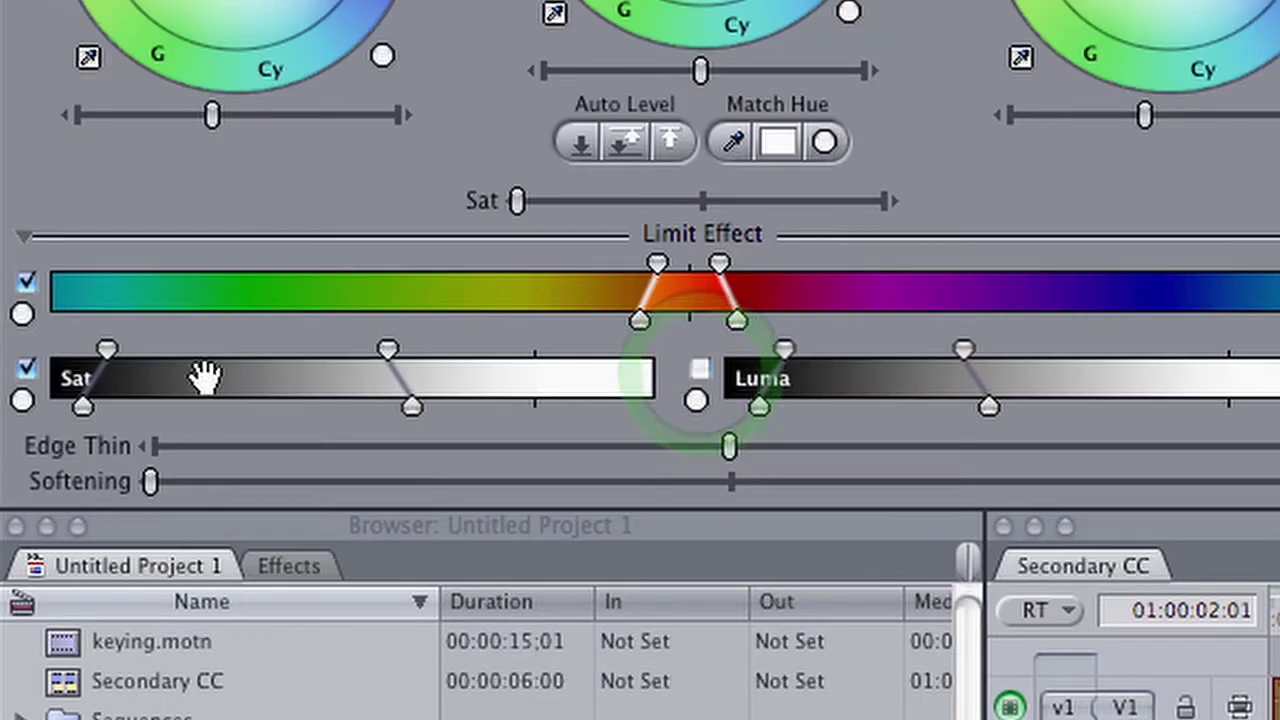
left_click(27, 371)
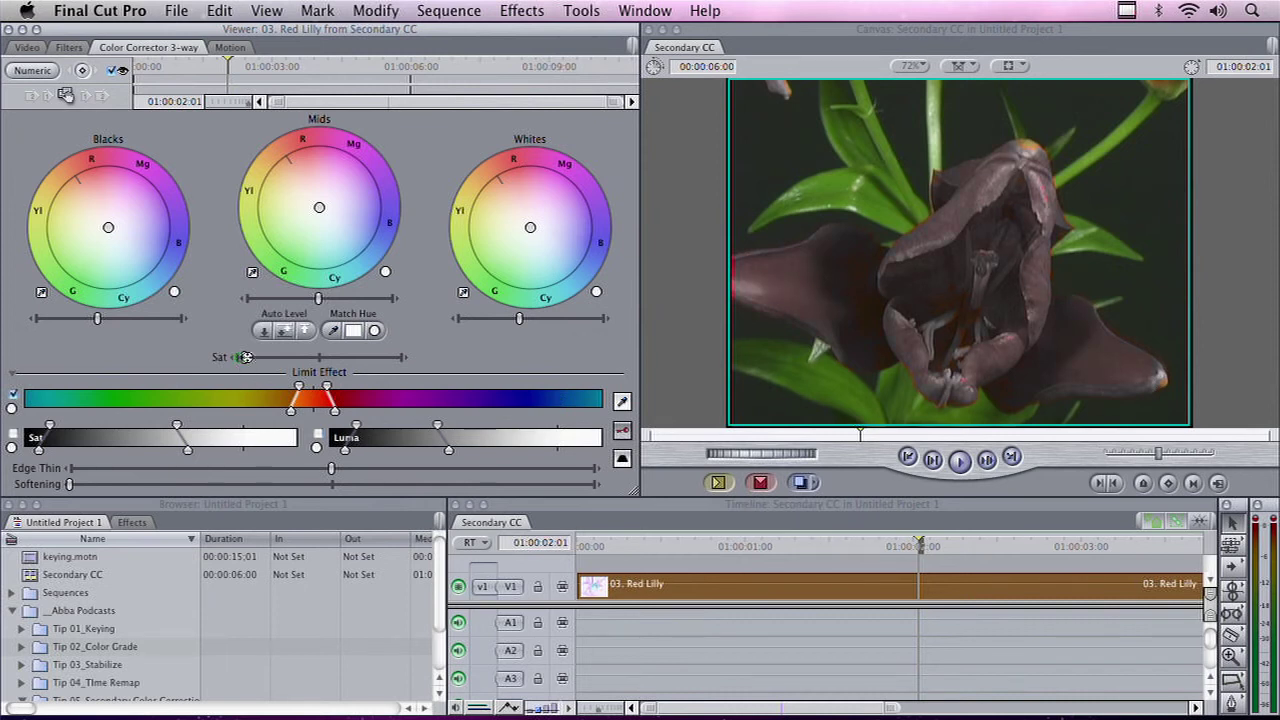
- Raise Sat, check the petal matte with Invert Selection on and off, then return Sat to normal
mouse_move(236, 357)
left_mouse_down()
mouse_move(394, 360)
mouse_move(231, 366)
left_mouse_up()
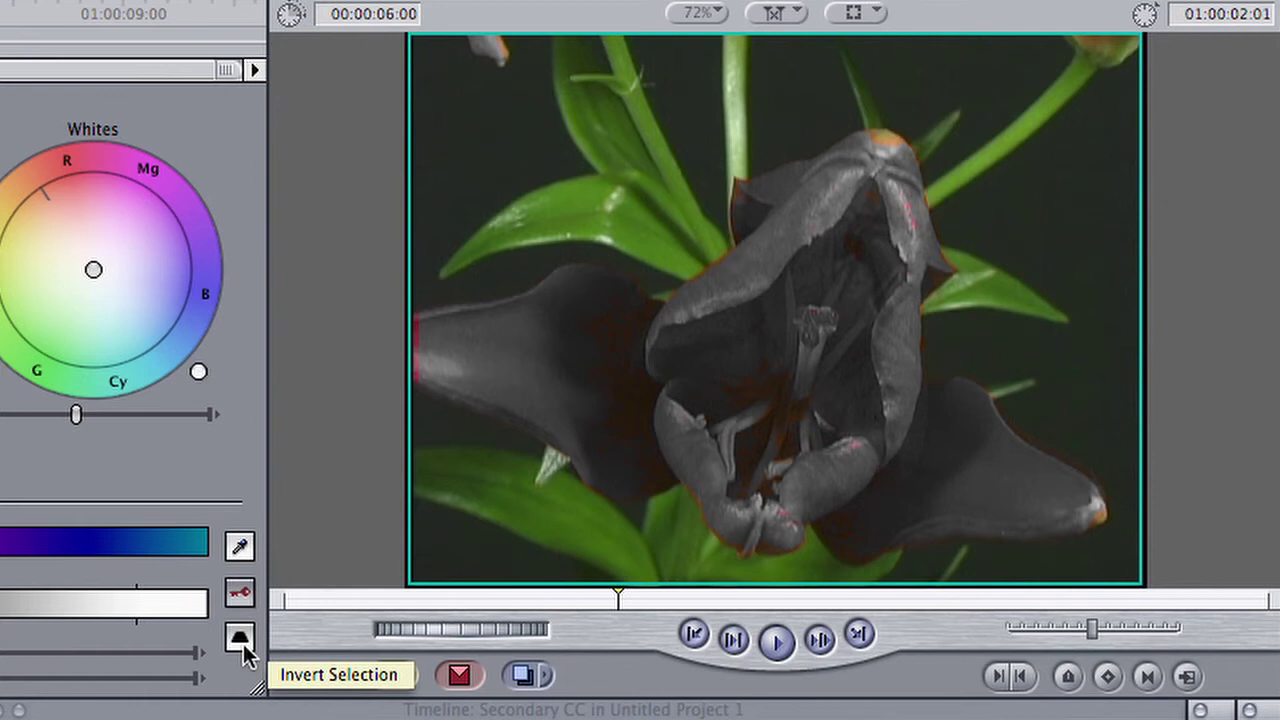
left_click(240, 638)
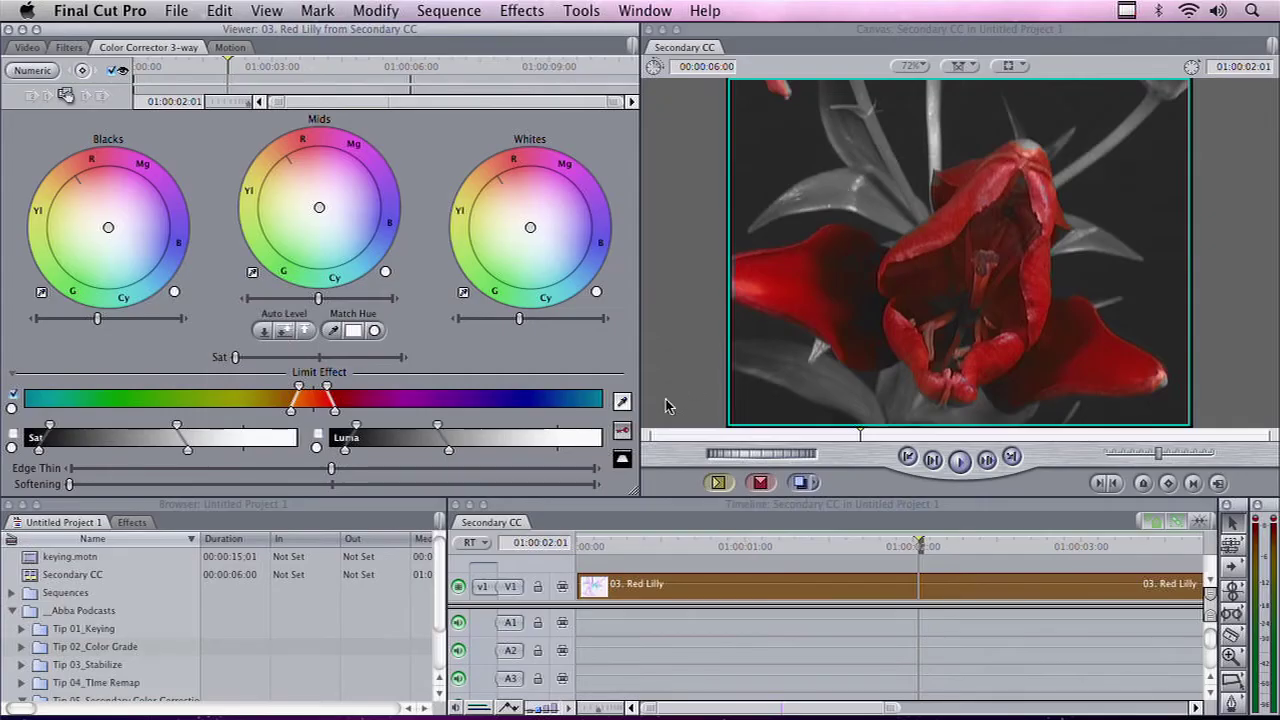
left_click(622, 459)
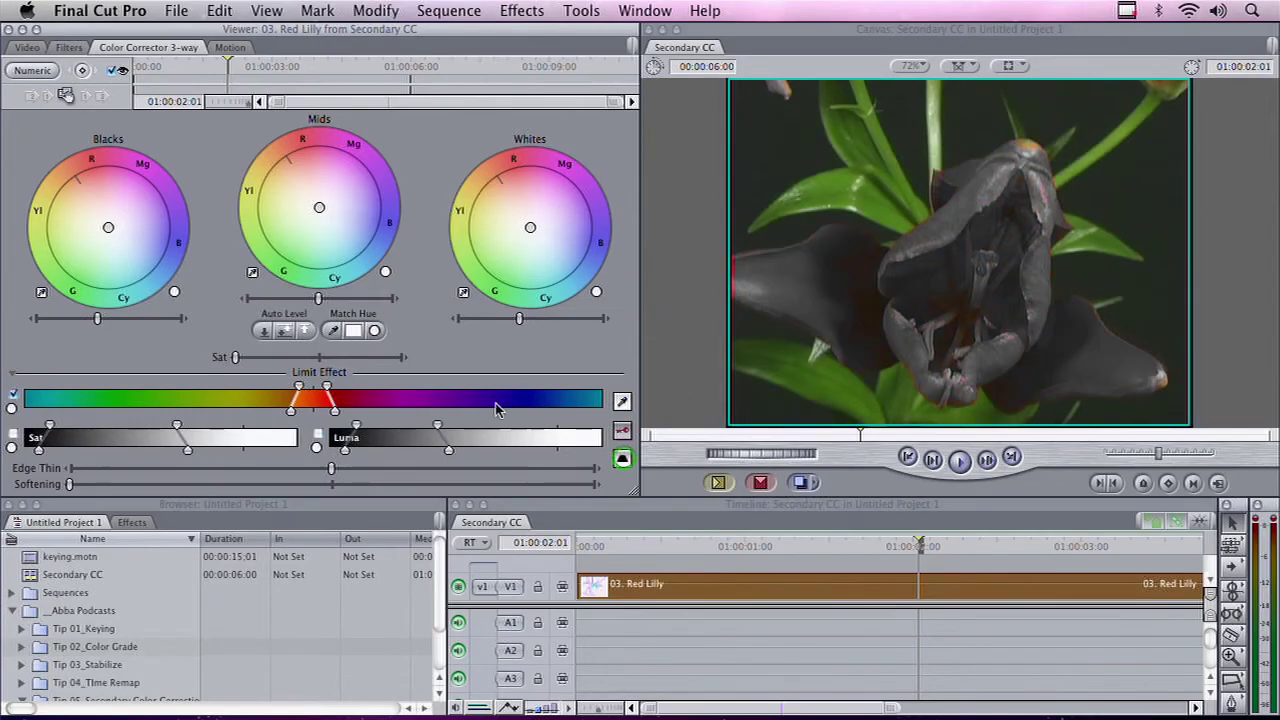
left_click(235, 357)
left_click_drag(265, 363, 328, 365)
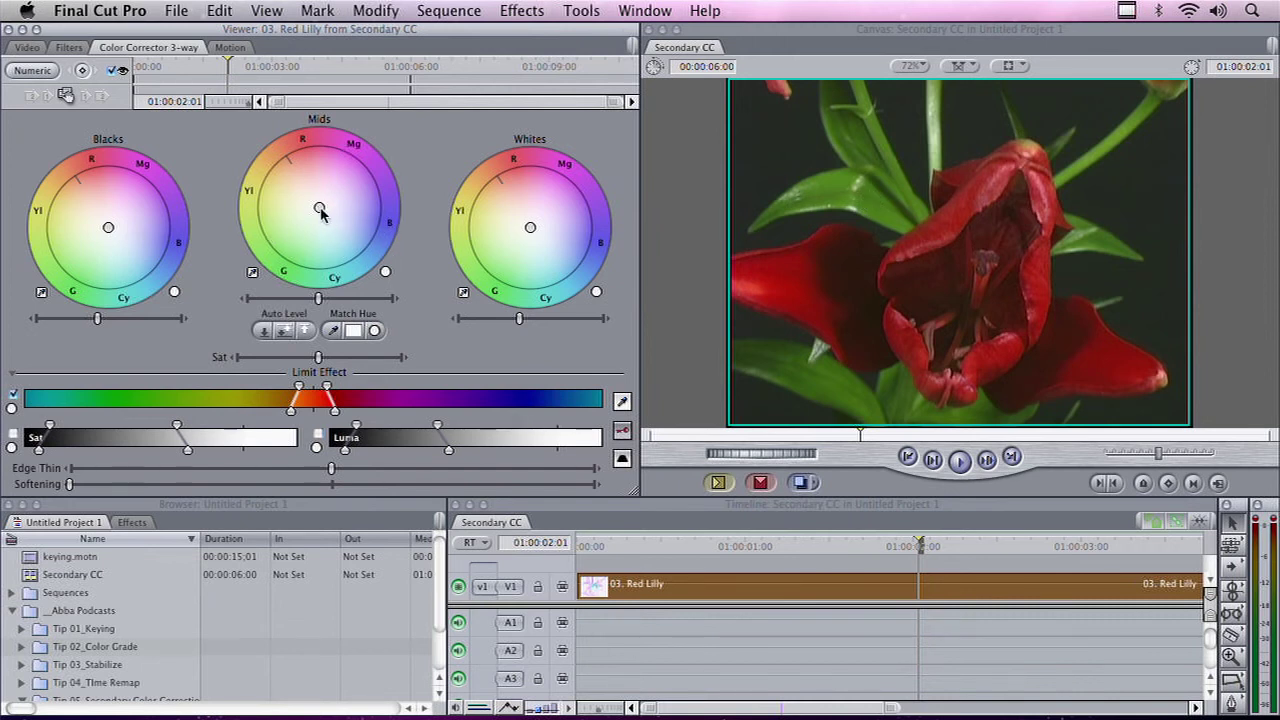
- Nudge the Mids, Whites and Blacks wheels toward blue and lower Sat slightly for purple petals
key("Right")
key("Right")
key("Right")
key("Right")
key("Right")
key("Right")
key("Right")
key("Right")
key("Right")
key("Right")
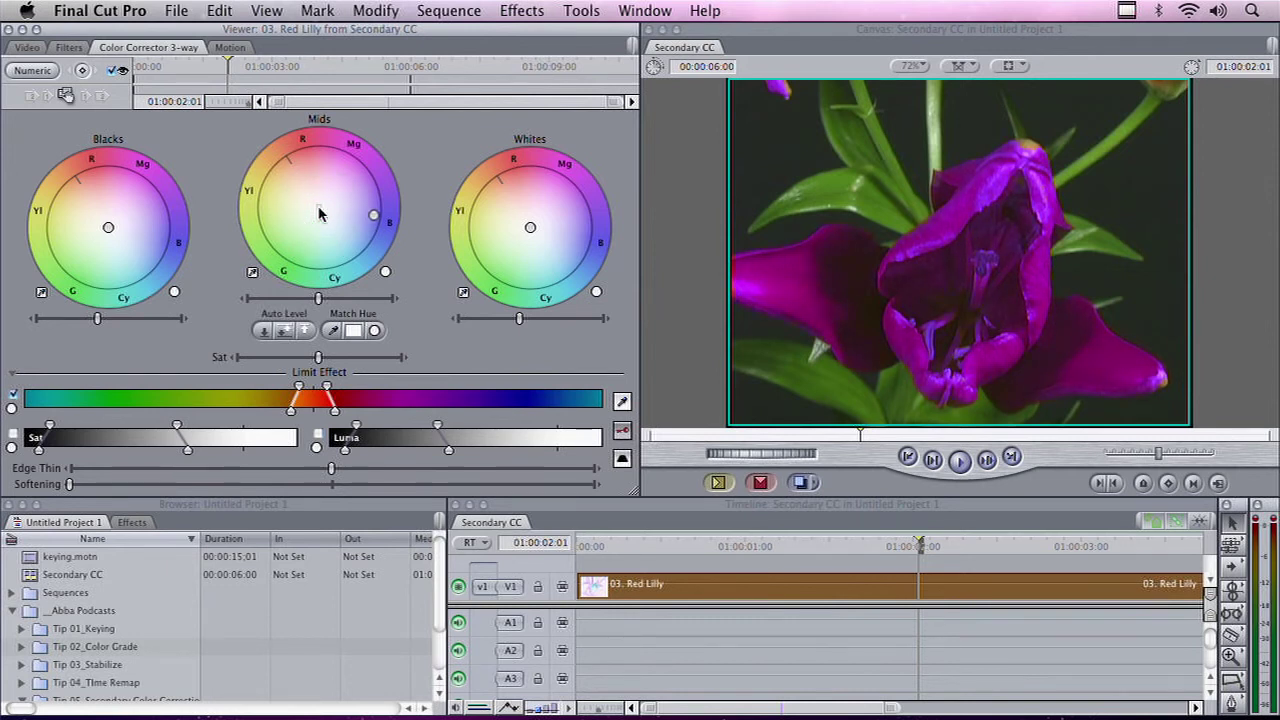
key("Right")
key("Right")
key("Right")
key("Right")
key("Right")
key("Right")
key("Right")
key("Right")
key("Right")
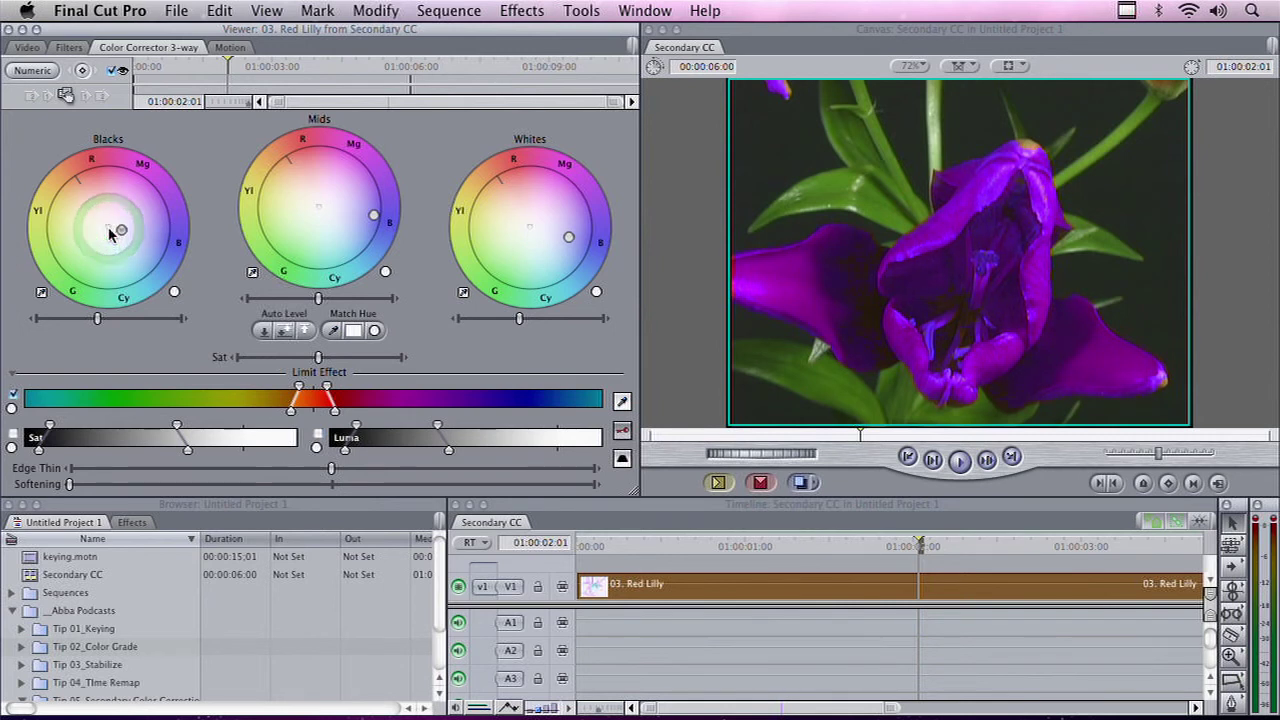
key("Right")
key("Right")
key("Right")
key("Right")
key("Right")
key("Right")
key("Right")
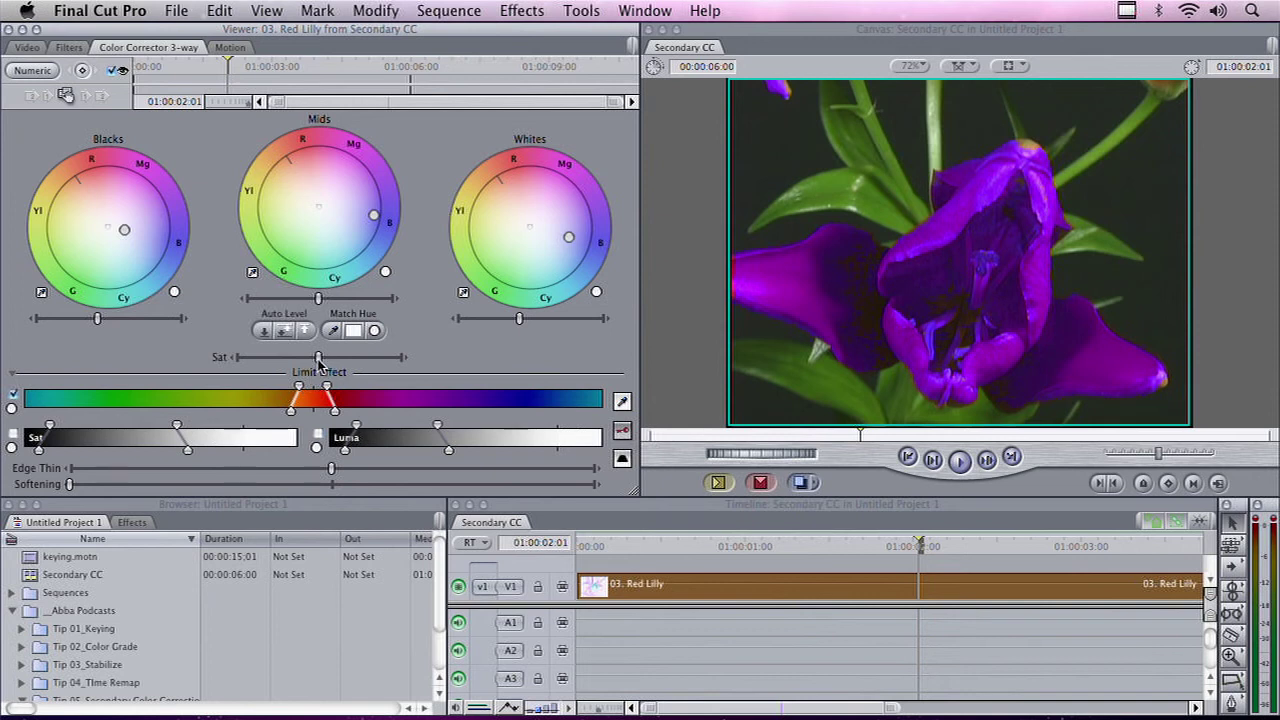
left_click_drag(294, 365, 289, 368)
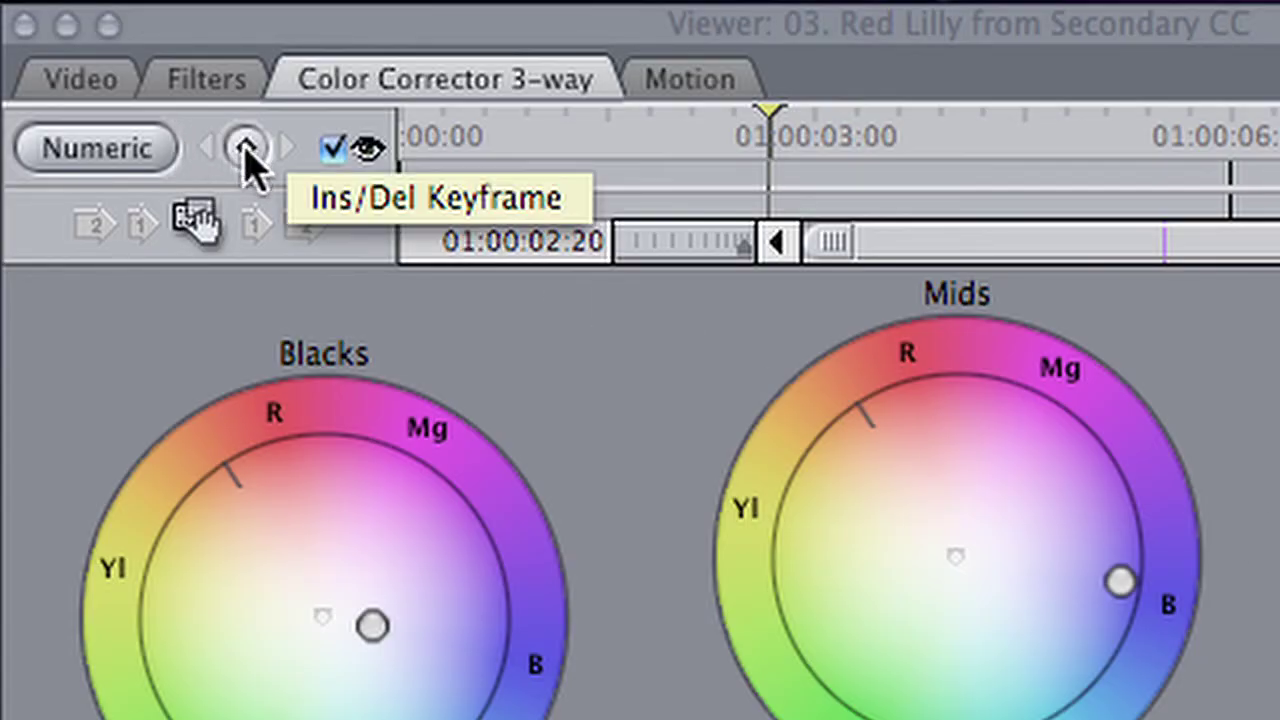
- Keyframe the grade at 01:00:02:20, reset all three wheels near the start, and play the transition
left_click(245, 148)
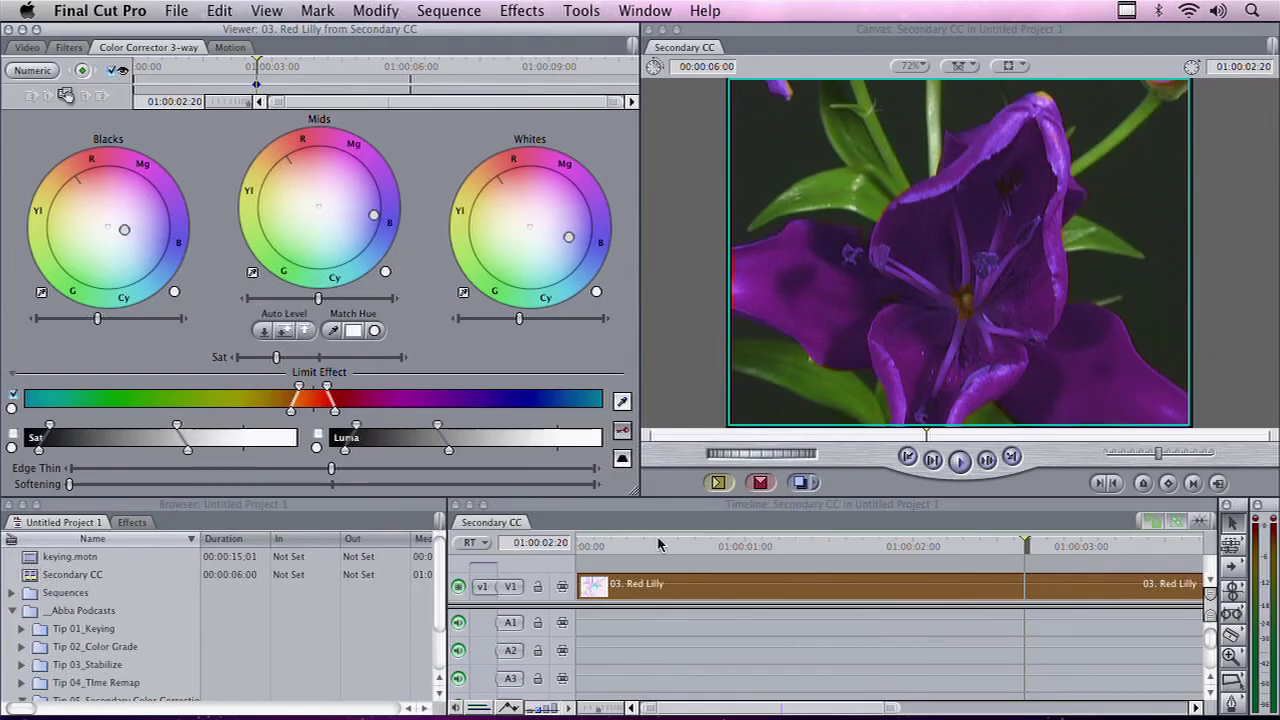
left_click(658, 545)
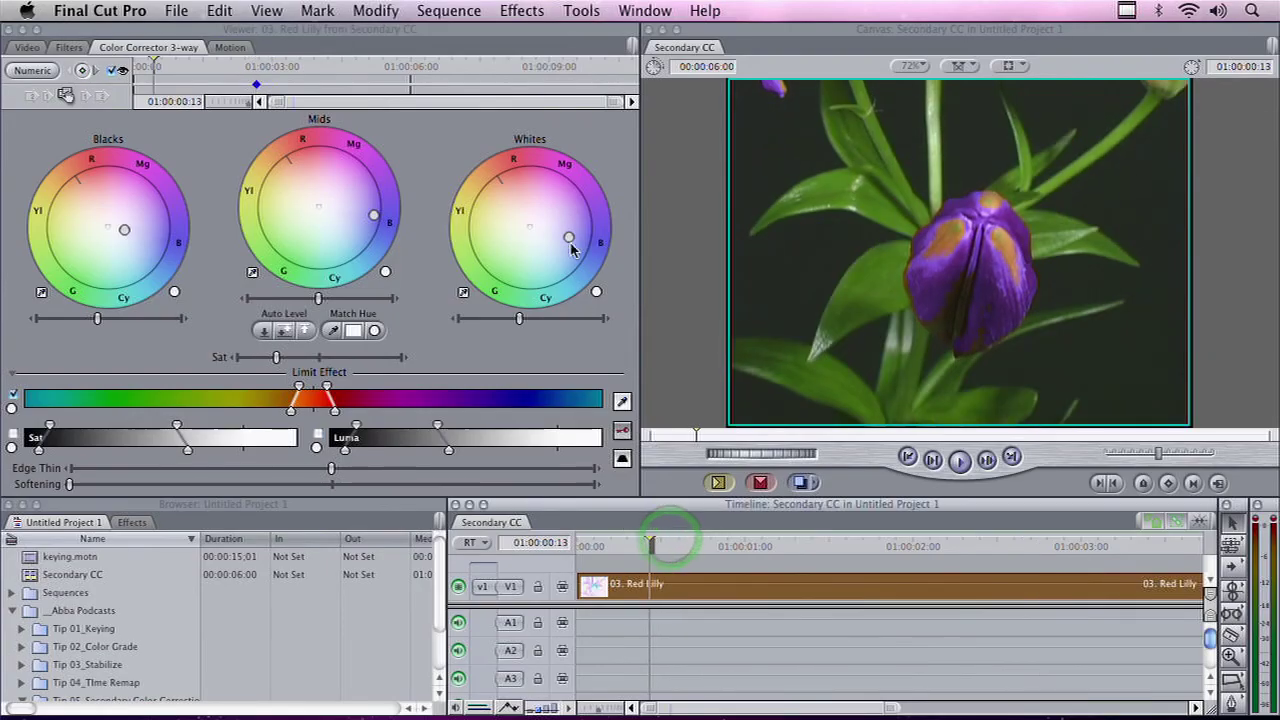
left_click_drag(573, 244, 575, 244)
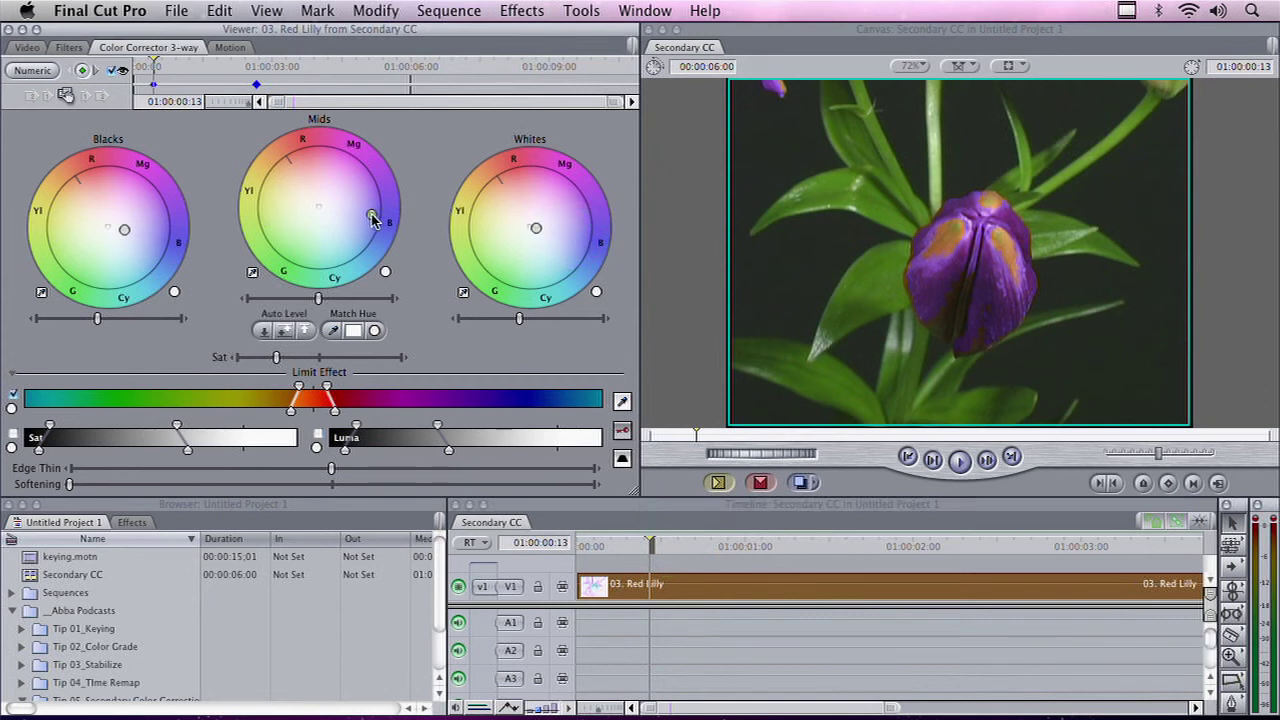
left_click_drag(372, 220, 375, 225)
mouse_move(123, 235)
left_mouse_down()
mouse_move(120, 223)
mouse_move(123, 234)
left_mouse_up()
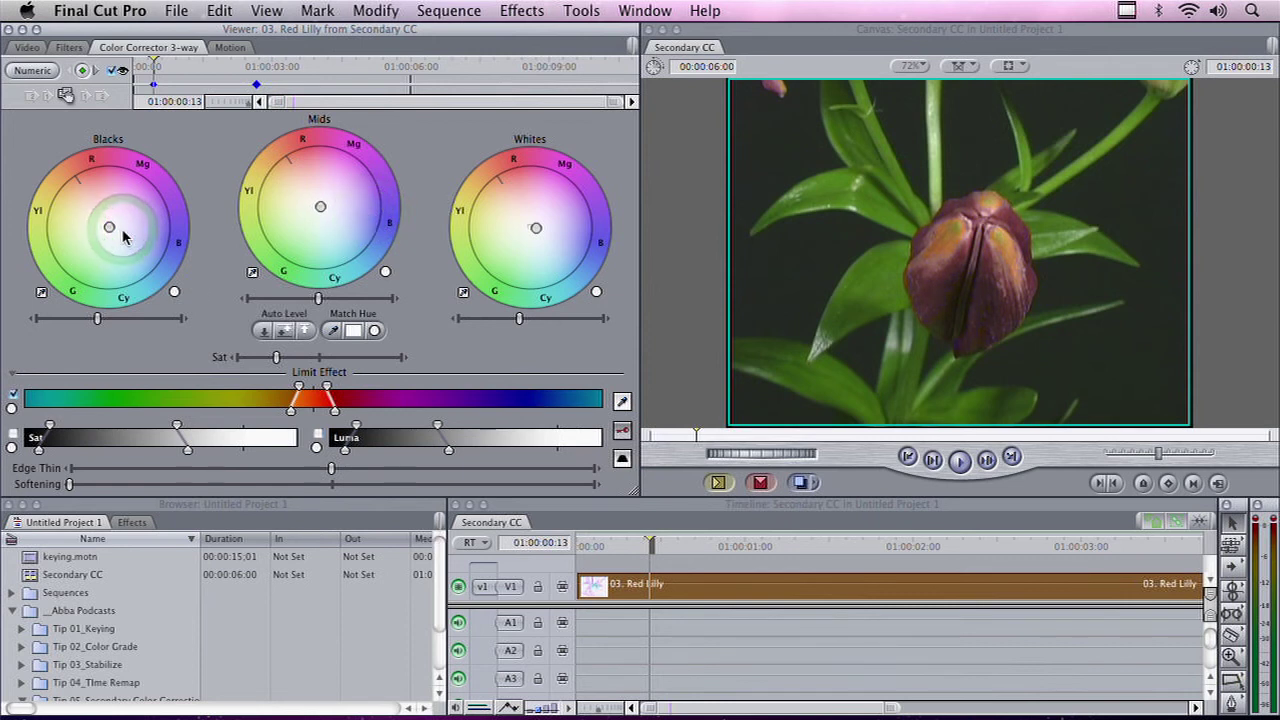
left_click(600, 542)
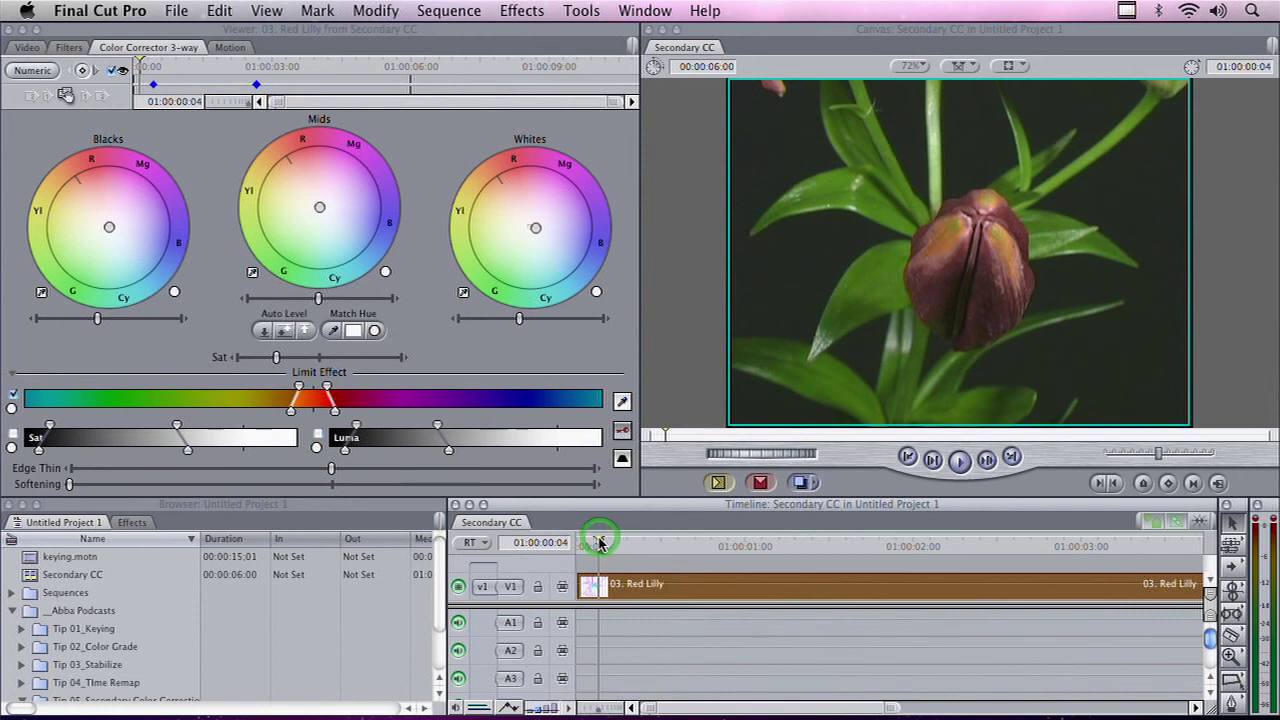
key("space")
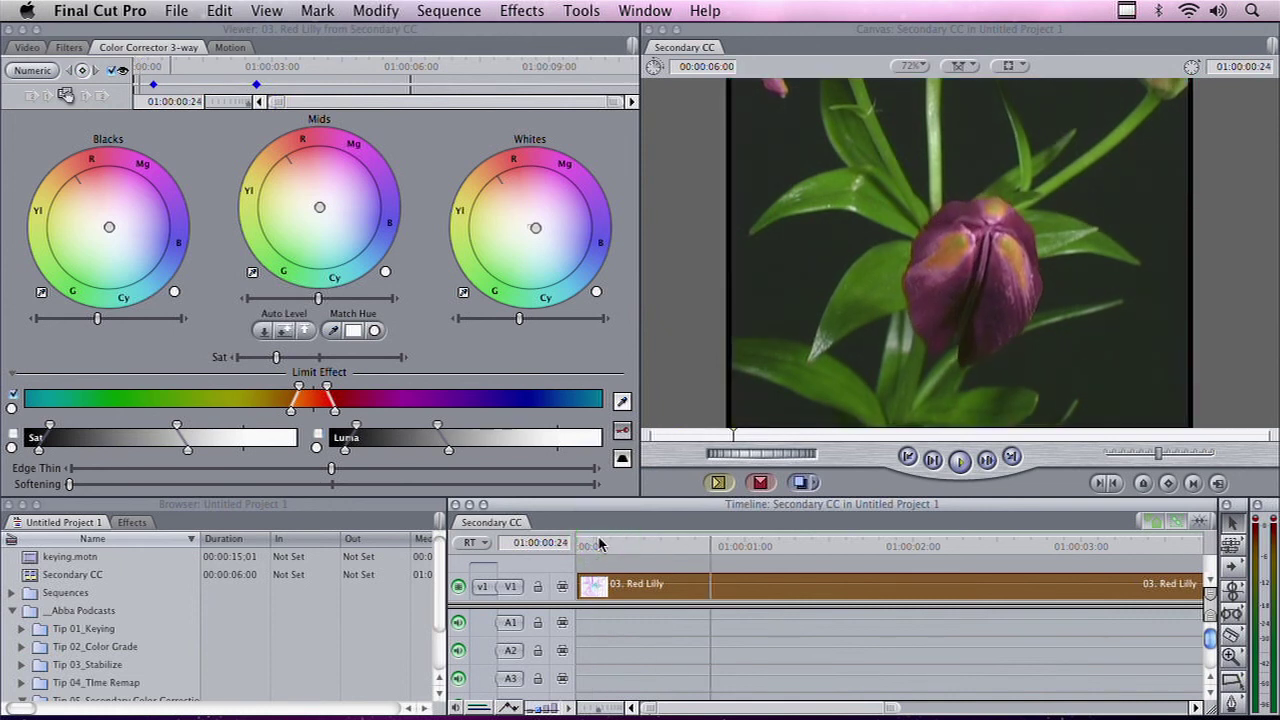